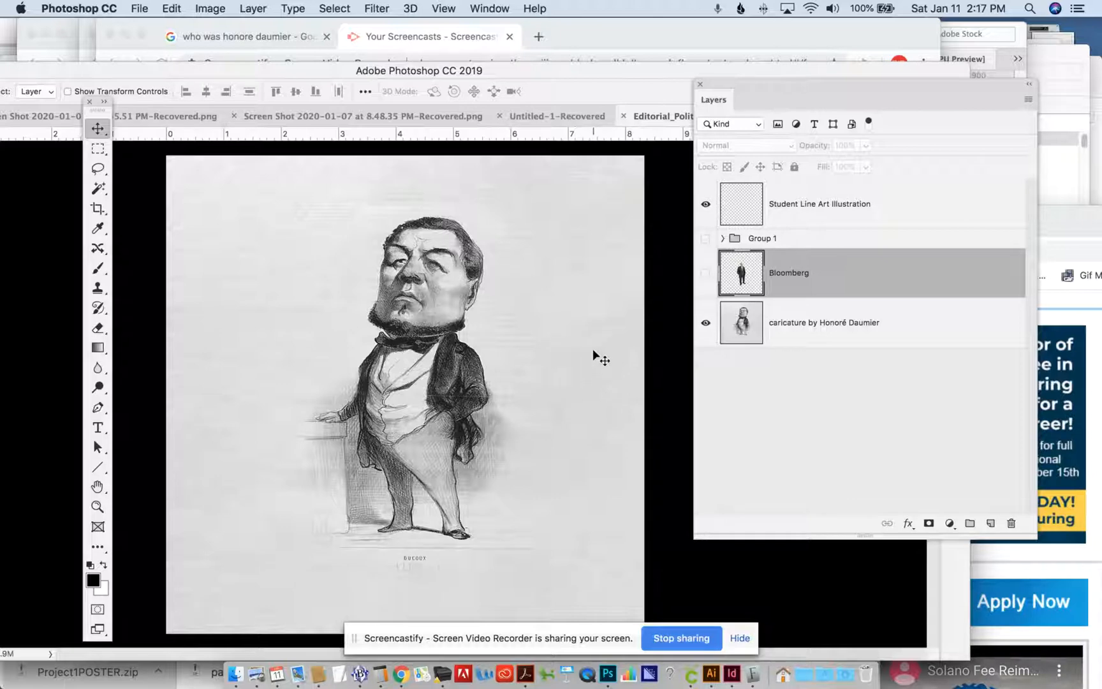
- Show the Bloomberg layer, outline the photo's head with the Lasso tool and copy it to a new layer
{"action": "left_click", "coordinate": [705, 275]}
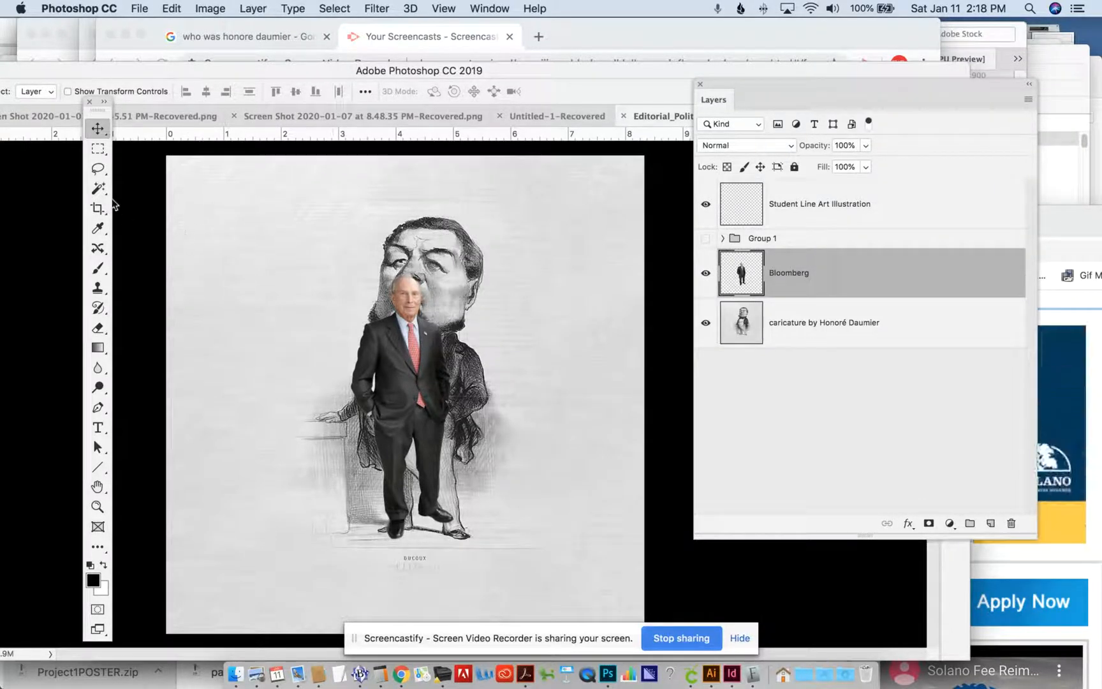
{"action": "left_click", "coordinate": [97, 170]}
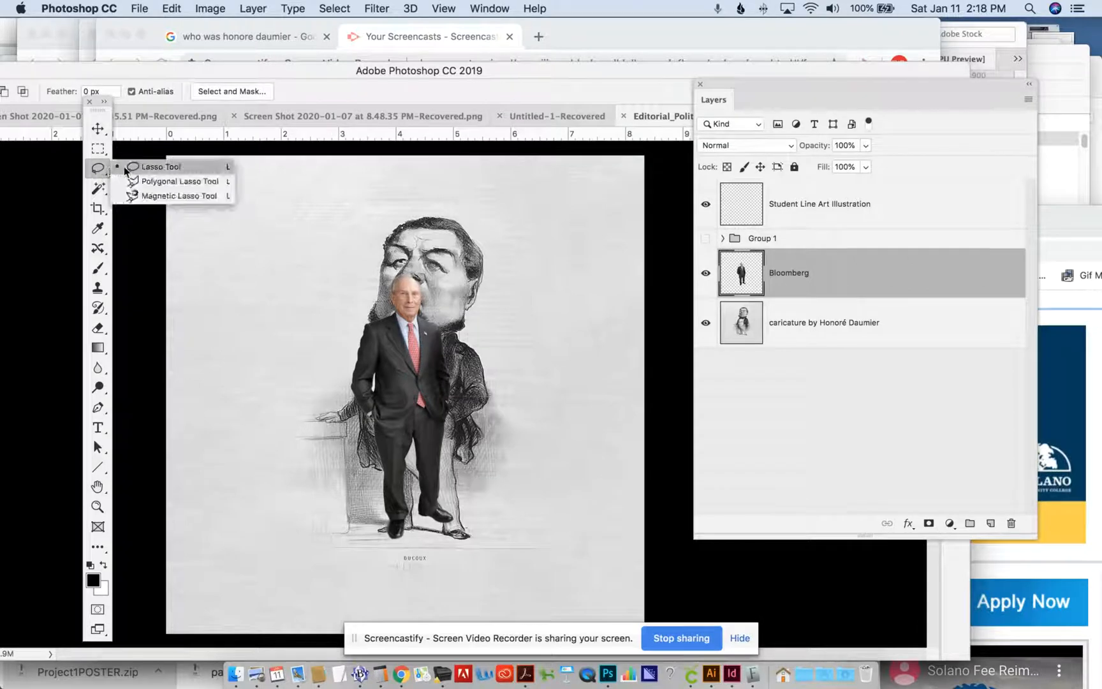
{"action": "left_click", "coordinate": [135, 167]}
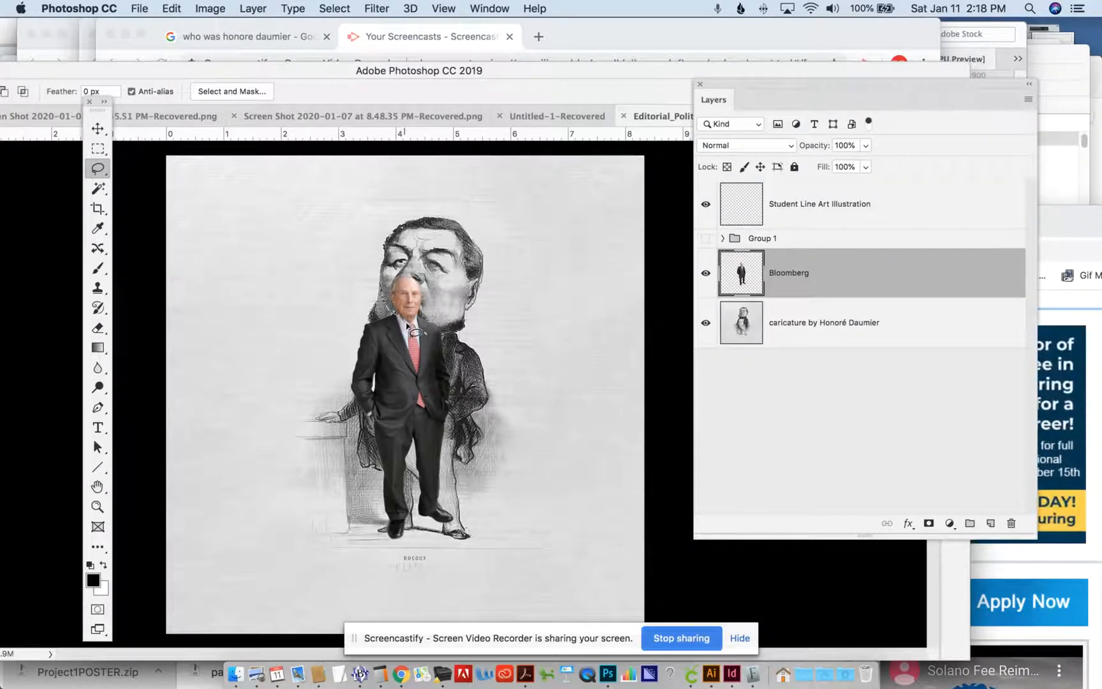
{"action": "mouse_move", "coordinate": [432, 325]}
{"action": "left_mouse_down"}
{"action": "mouse_move", "coordinate": [437, 292]}
{"action": "mouse_move", "coordinate": [424, 268]}
{"action": "mouse_move", "coordinate": [391, 280]}
{"action": "mouse_move", "coordinate": [384, 312]}
{"action": "mouse_move", "coordinate": [431, 323]}
{"action": "left_mouse_up"}
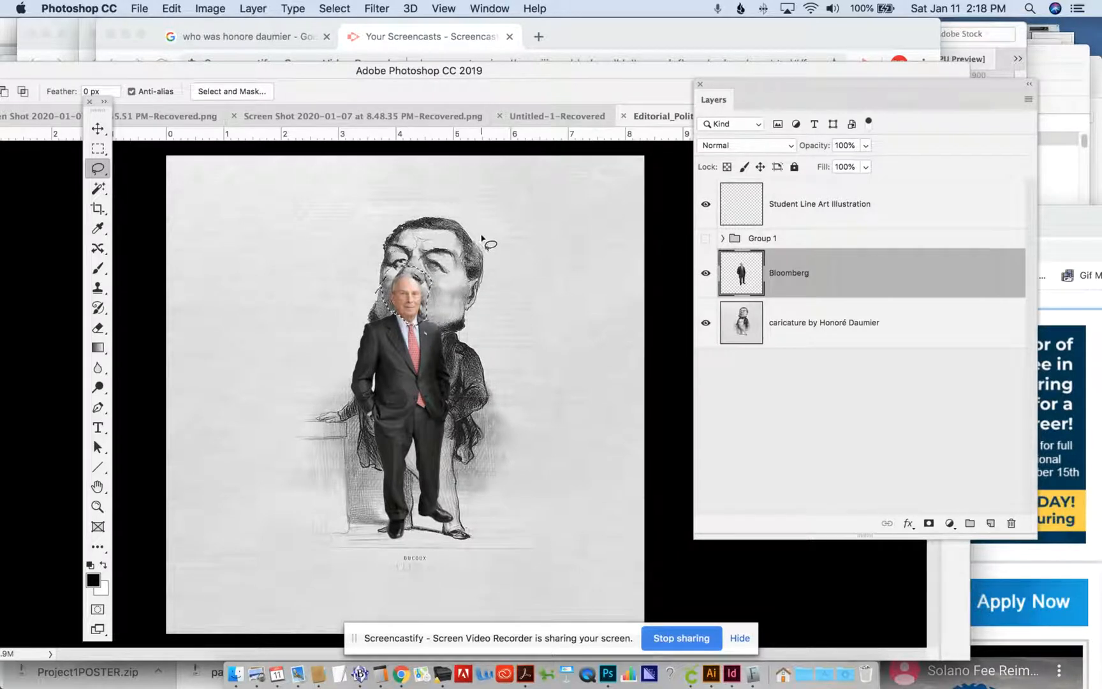
{"action": "key", "text": "super+j"}
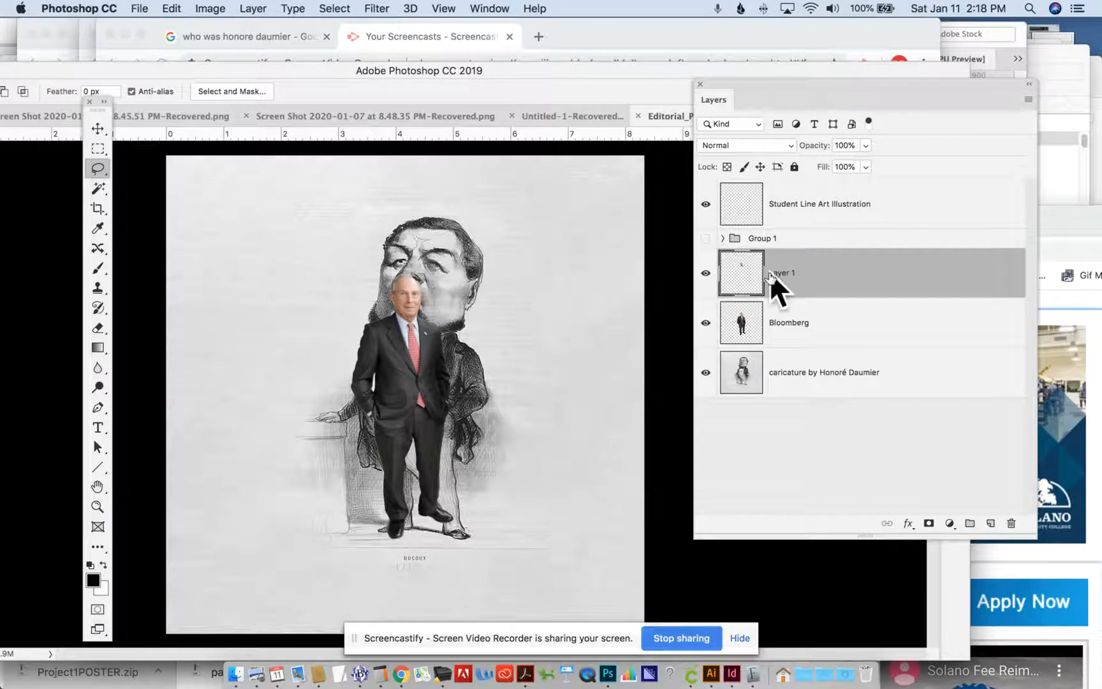
- Hide the copied head layer, then lasso and delete the original head from the Bloomberg layer
{"action": "left_click", "coordinate": [706, 273]}
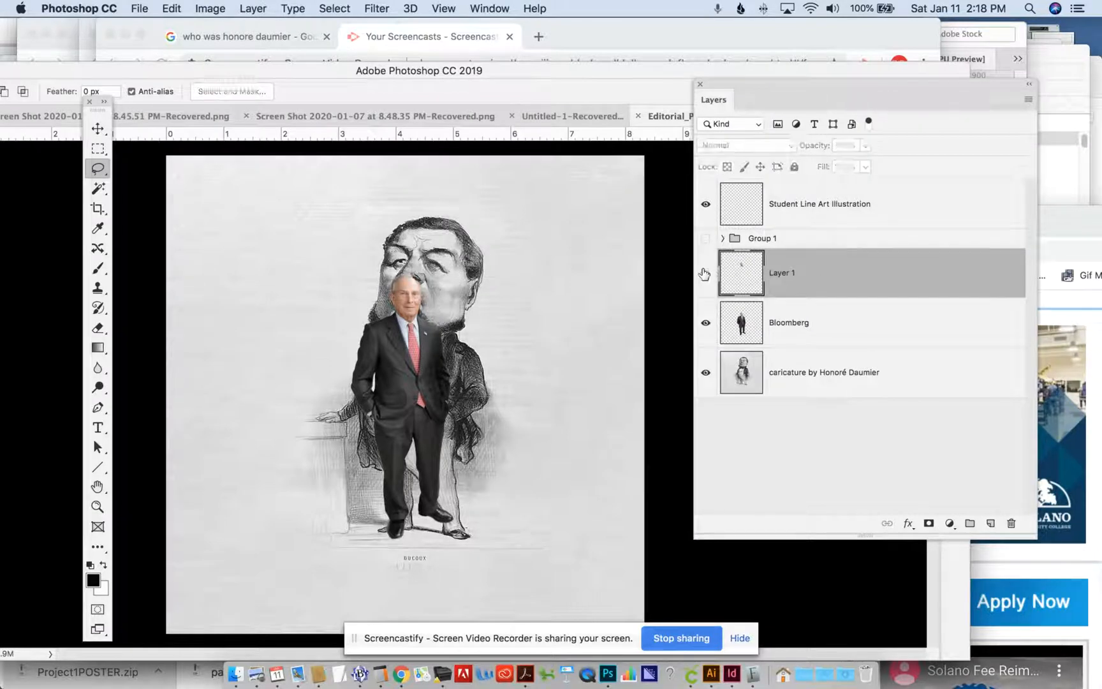
{"action": "left_click", "coordinate": [790, 328]}
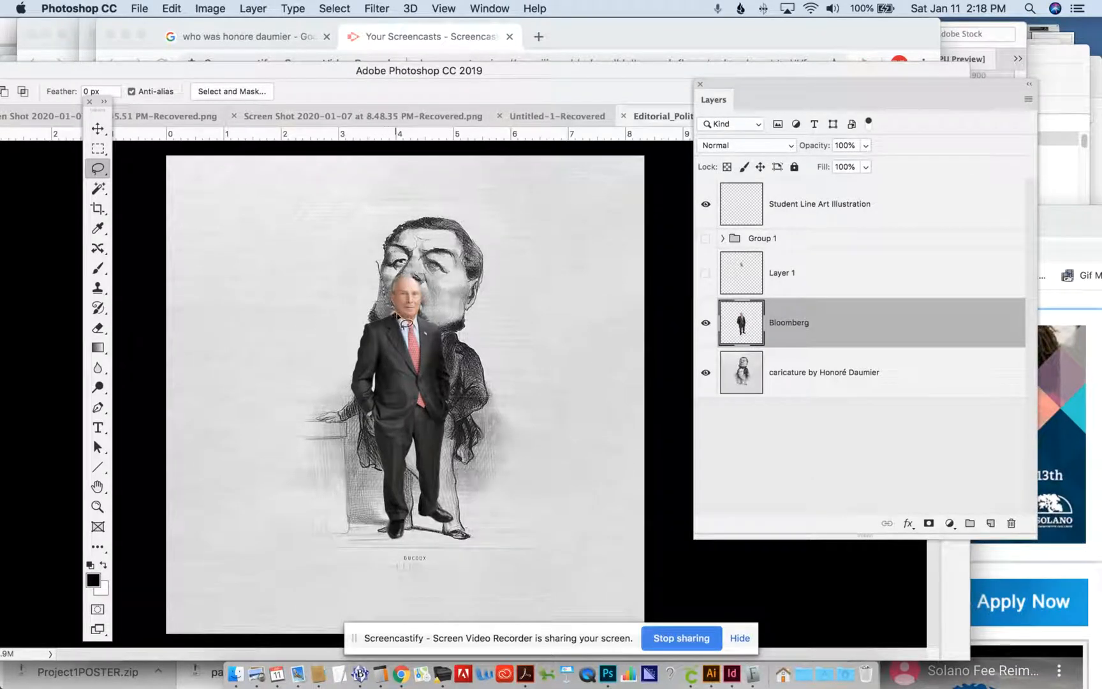
{"action": "mouse_move", "coordinate": [416, 329]}
{"action": "left_mouse_down"}
{"action": "mouse_move", "coordinate": [437, 280]}
{"action": "mouse_move", "coordinate": [371, 274]}
{"action": "left_mouse_up"}
{"action": "key", "text": "Delete"}
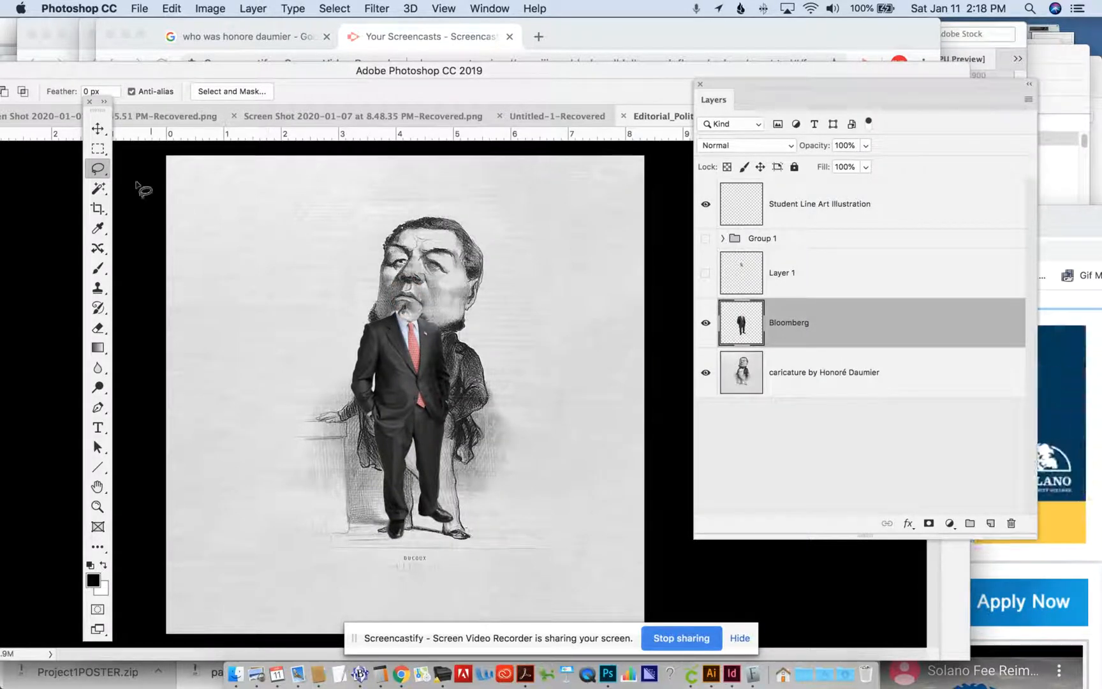
- Show the copied head layer, scale the head up to about 397% and position it over the caricature's head
{"action": "left_click", "coordinate": [99, 130]}
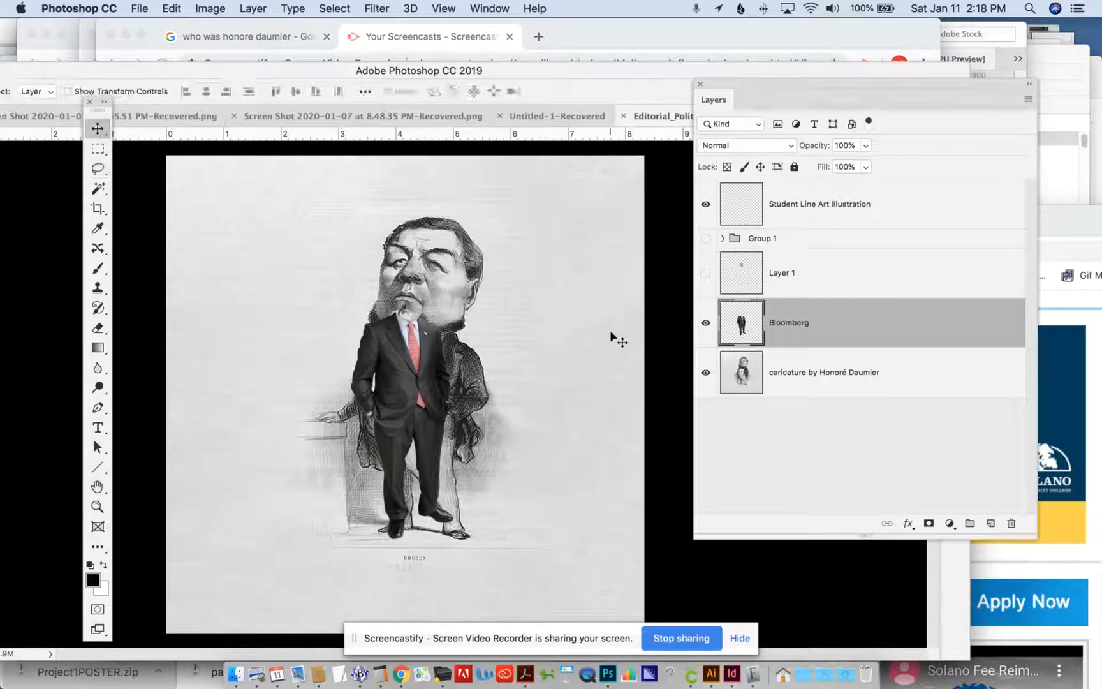
{"action": "left_click", "coordinate": [704, 274]}
{"action": "left_click", "coordinate": [784, 281]}
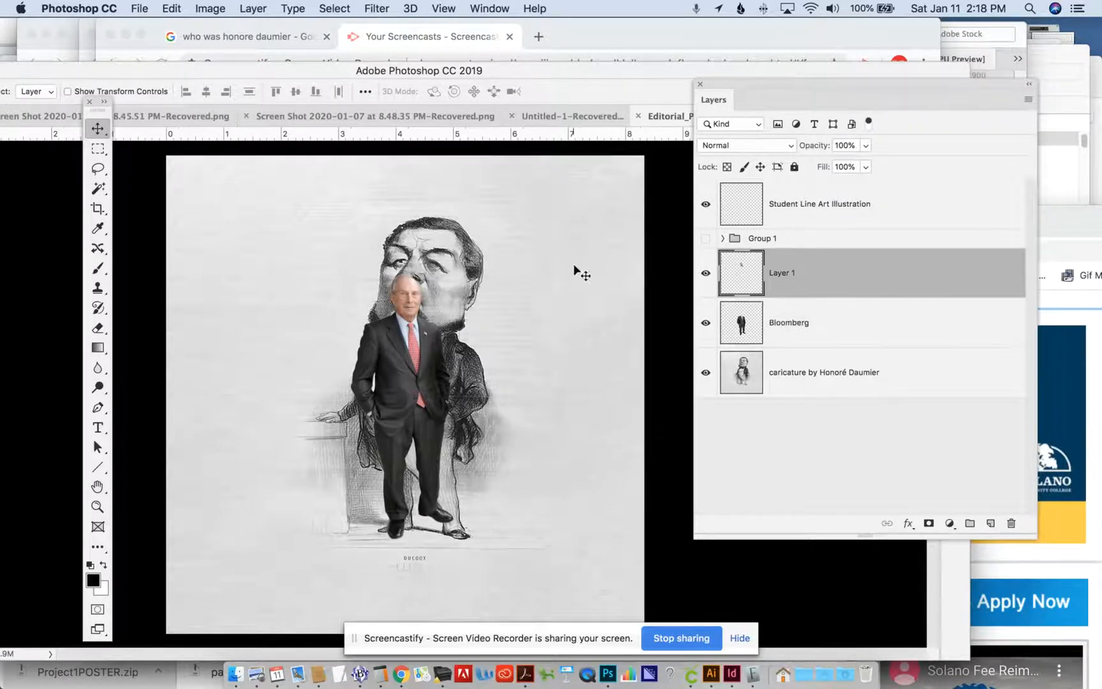
{"action": "key", "text": "super+t"}
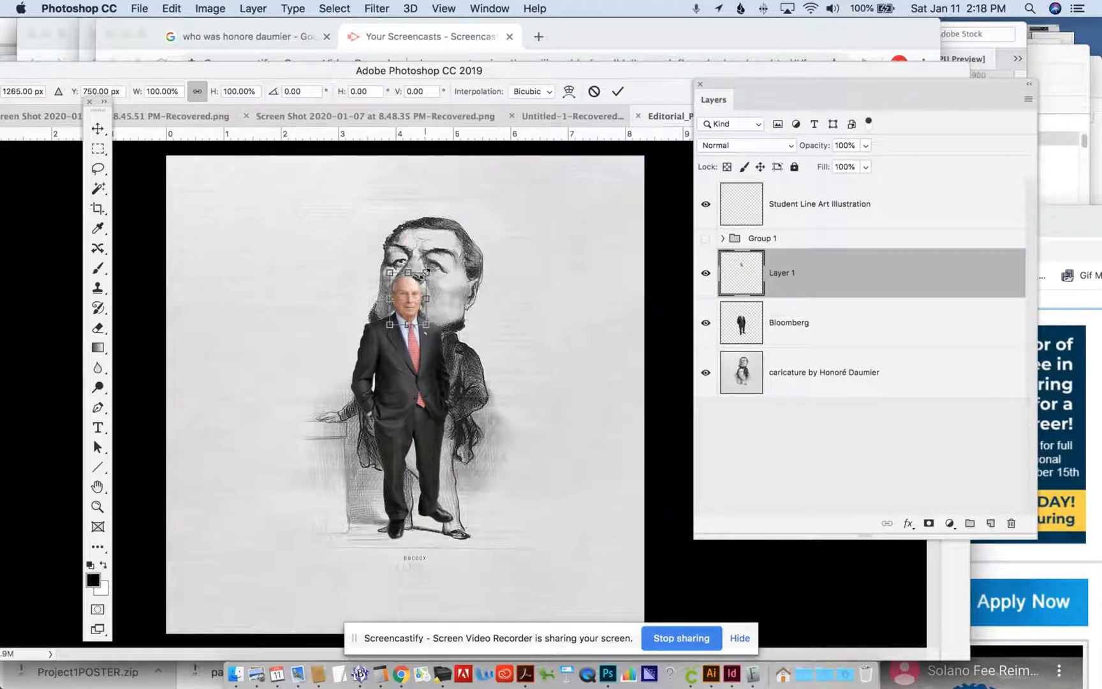
{"action": "left_click_drag", "start_coordinate": [426, 273], "coordinate": [566, 193]}
{"action": "left_click_drag", "start_coordinate": [467, 255], "coordinate": [437, 305]}
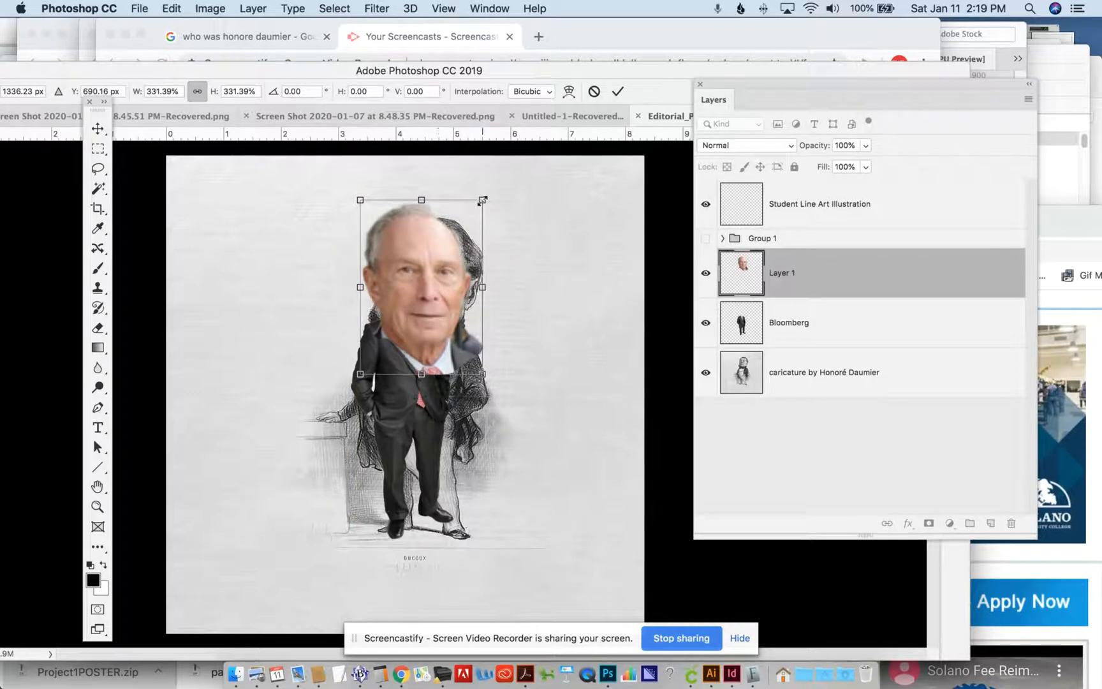
{"action": "left_click_drag", "start_coordinate": [483, 200], "coordinate": [508, 165]}
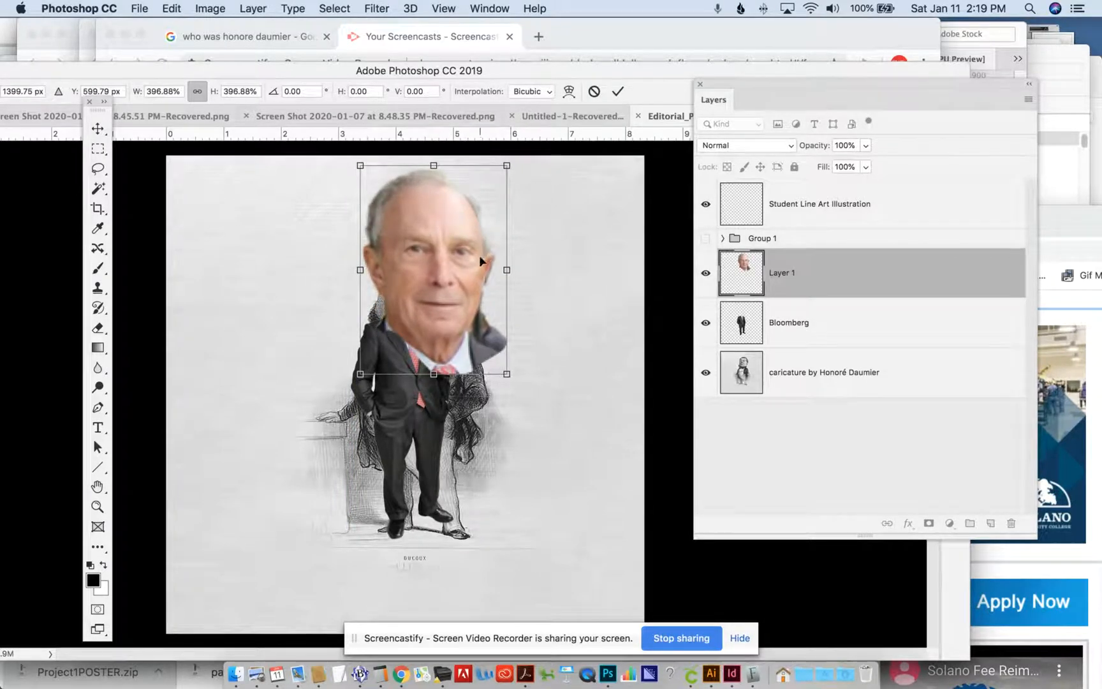
{"action": "left_click_drag", "start_coordinate": [478, 255], "coordinate": [474, 264]}
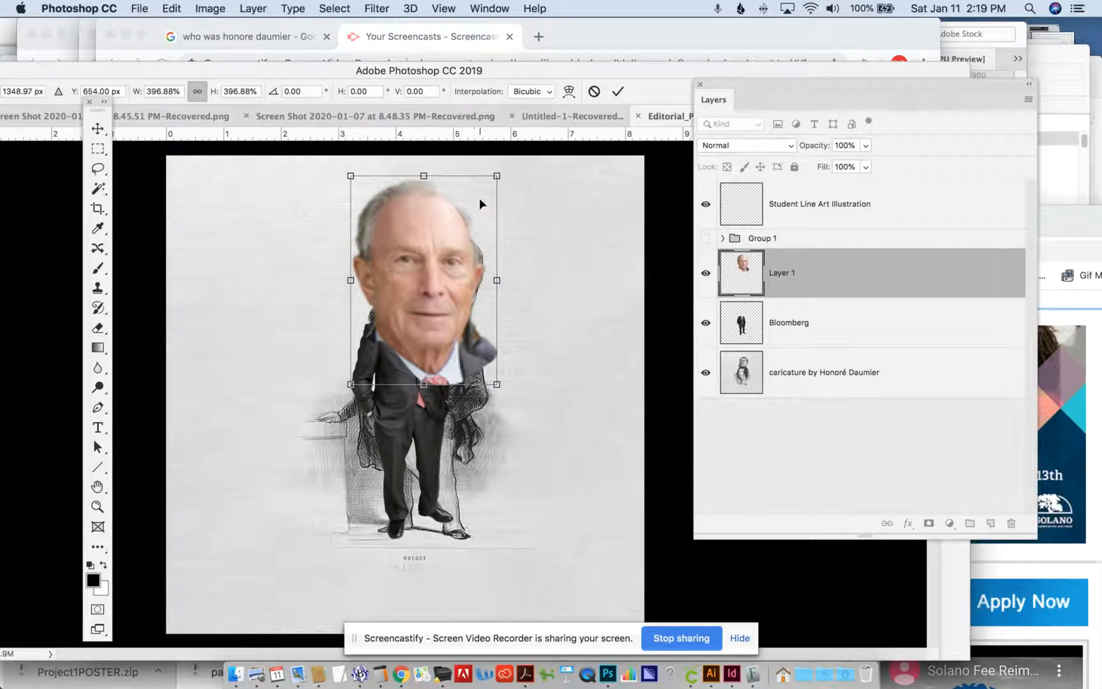
{"action": "key", "text": "Return"}
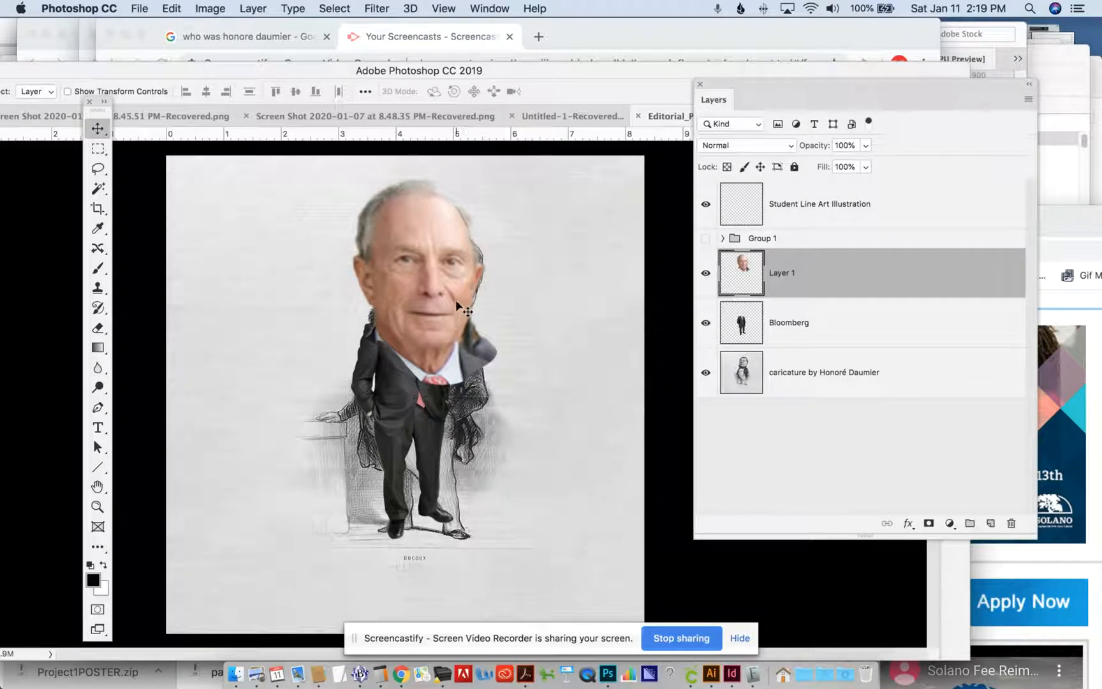
- Hide the head layer and distort the Bloomberg suit so its shoulders flare wide above narrow legs, with the feet aligned to the caricature's
{"action": "left_click", "coordinate": [706, 274]}
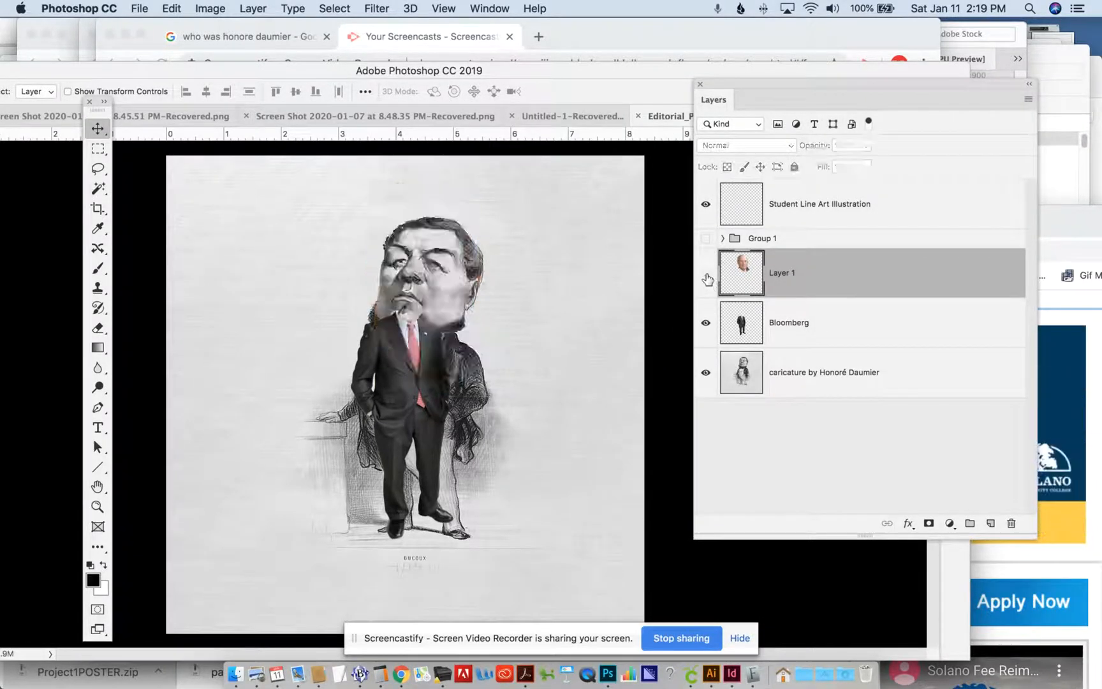
{"action": "left_click", "coordinate": [754, 329]}
{"action": "key", "text": "super+t"}
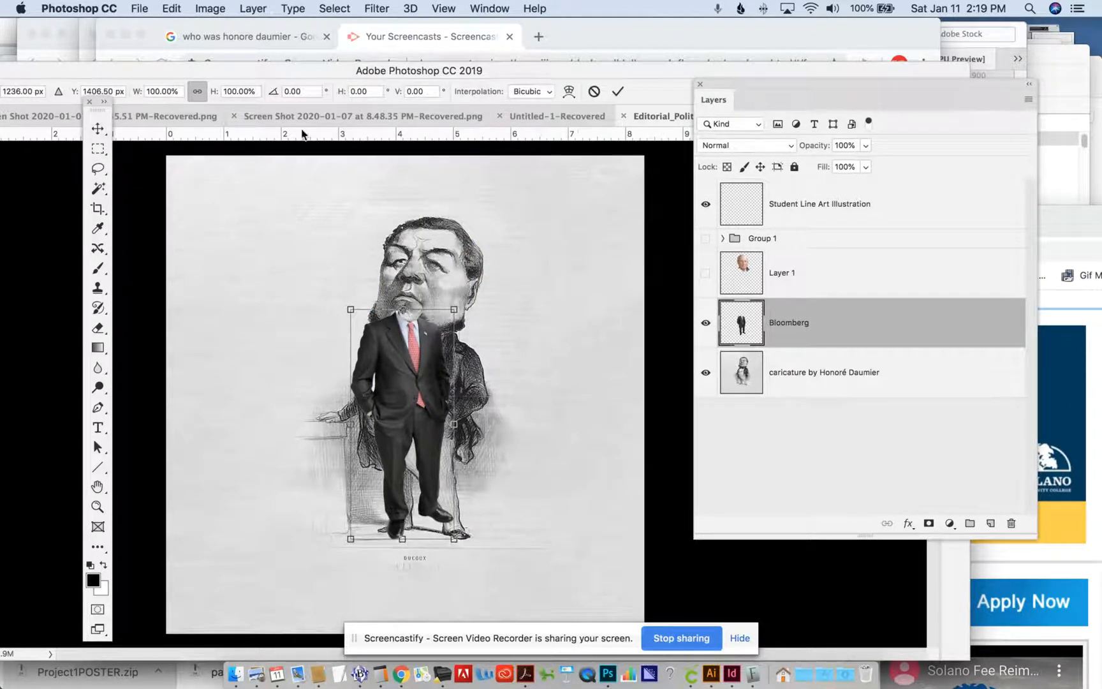
{"action": "left_click", "coordinate": [182, 7]}
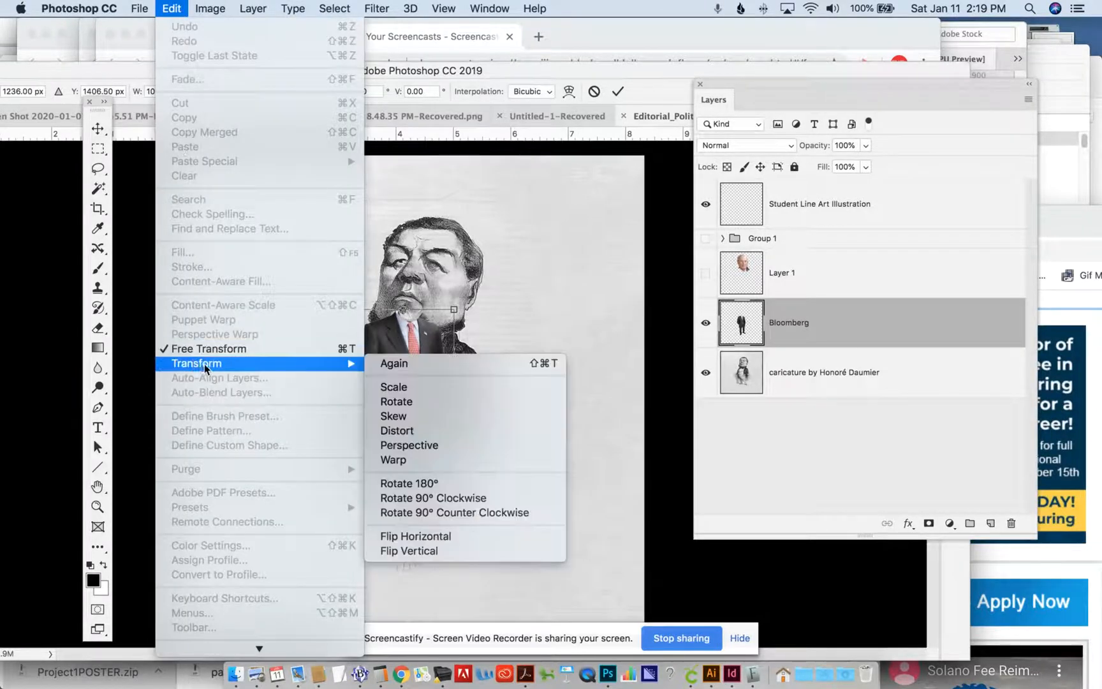
{"action": "mouse_move", "coordinate": [329, 364]}
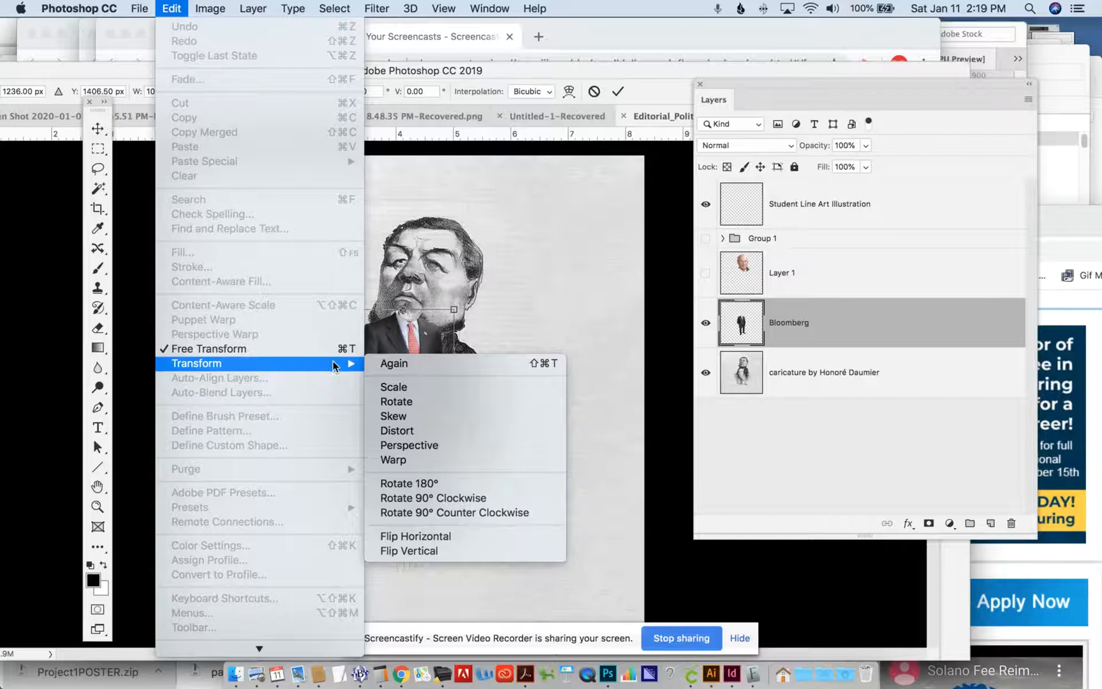
{"action": "left_click", "coordinate": [397, 431]}
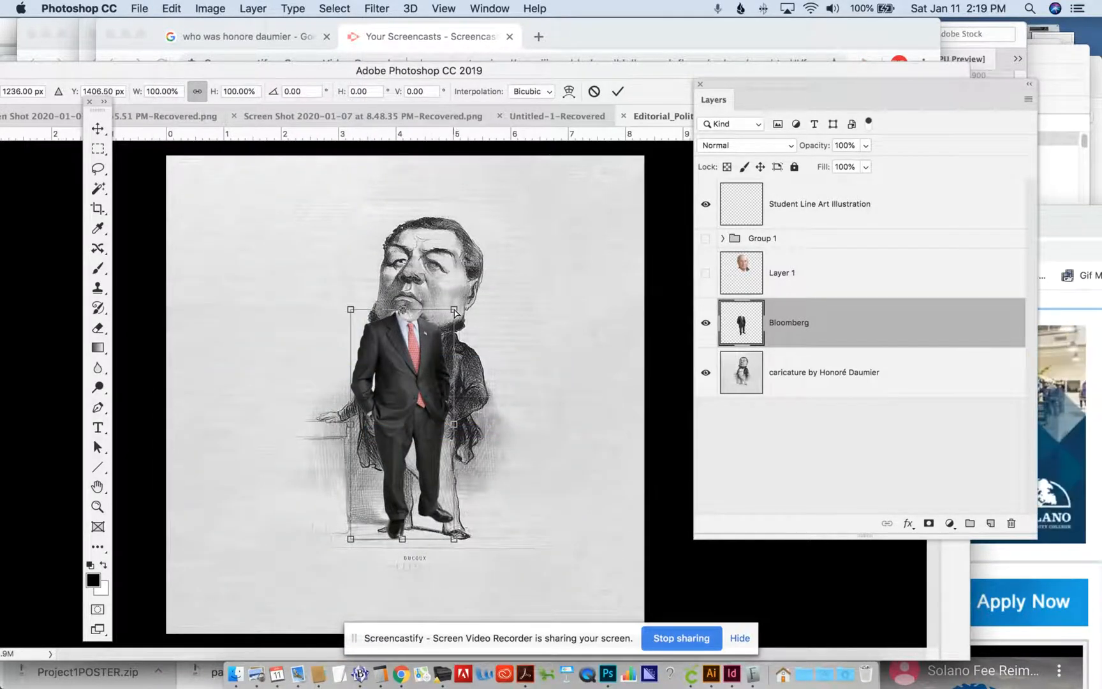
{"action": "left_click_drag", "start_coordinate": [455, 313], "coordinate": [507, 343]}
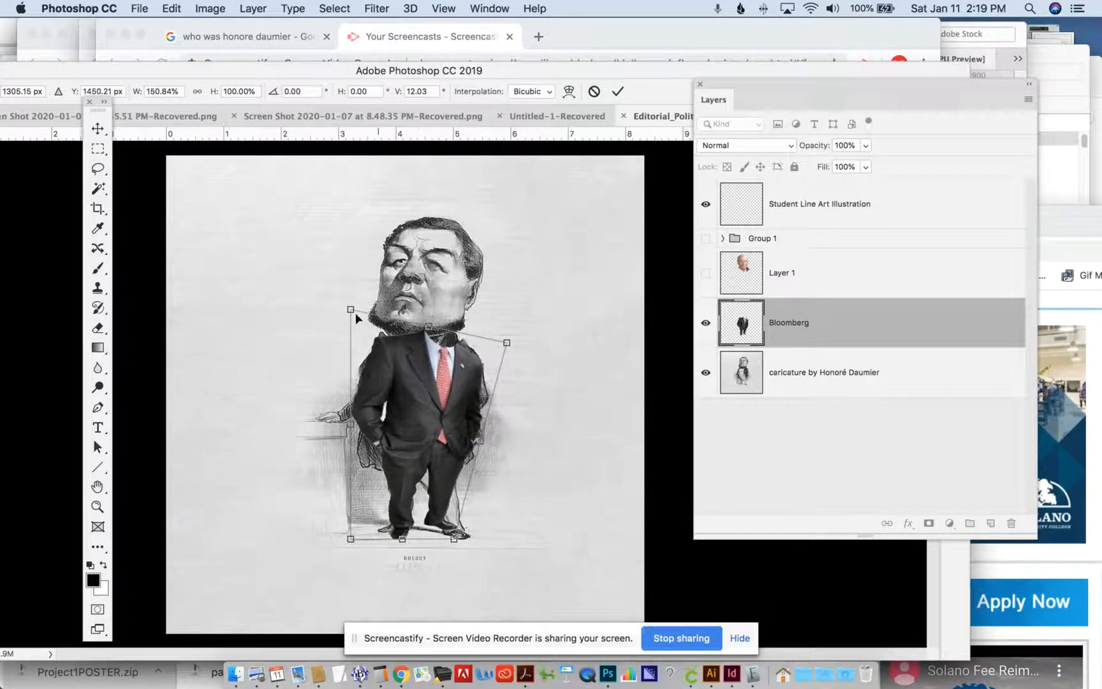
{"action": "left_click_drag", "start_coordinate": [350, 311], "coordinate": [283, 309]}
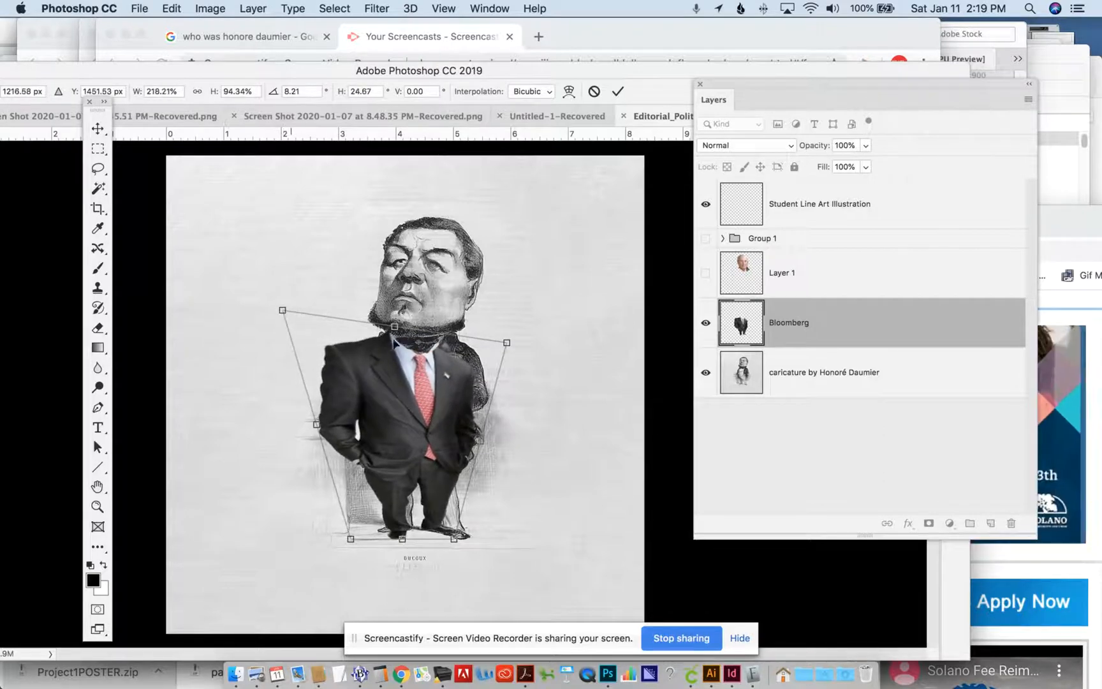
{"action": "left_click_drag", "start_coordinate": [506, 343], "coordinate": [521, 332]}
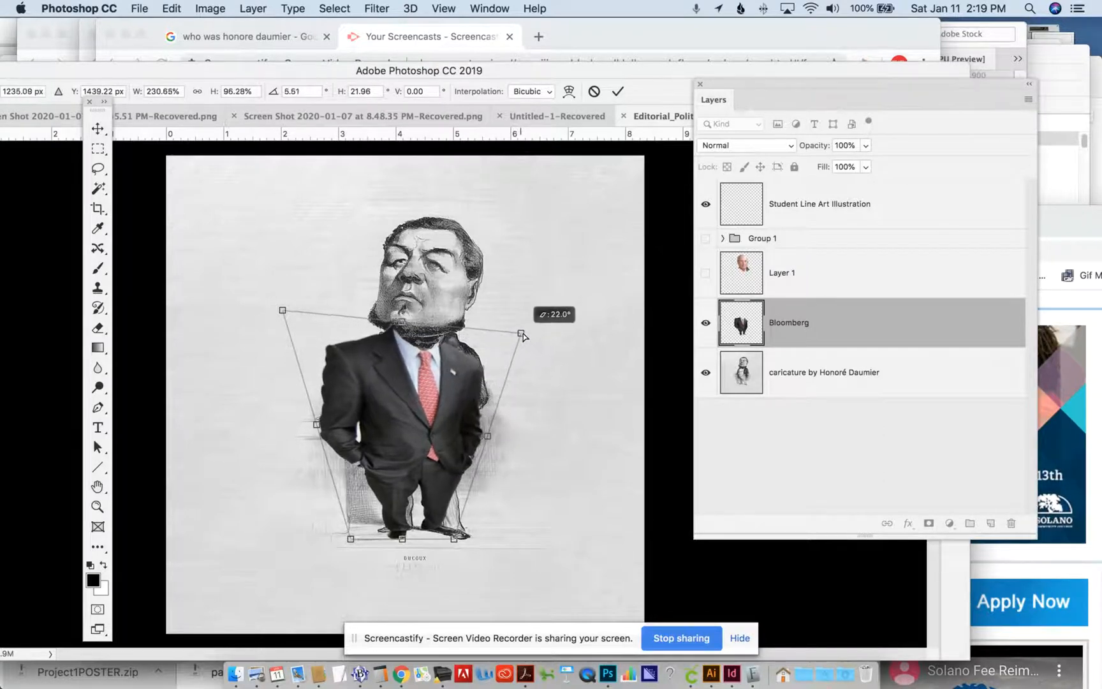
{"action": "left_click_drag", "start_coordinate": [457, 541], "coordinate": [463, 546]}
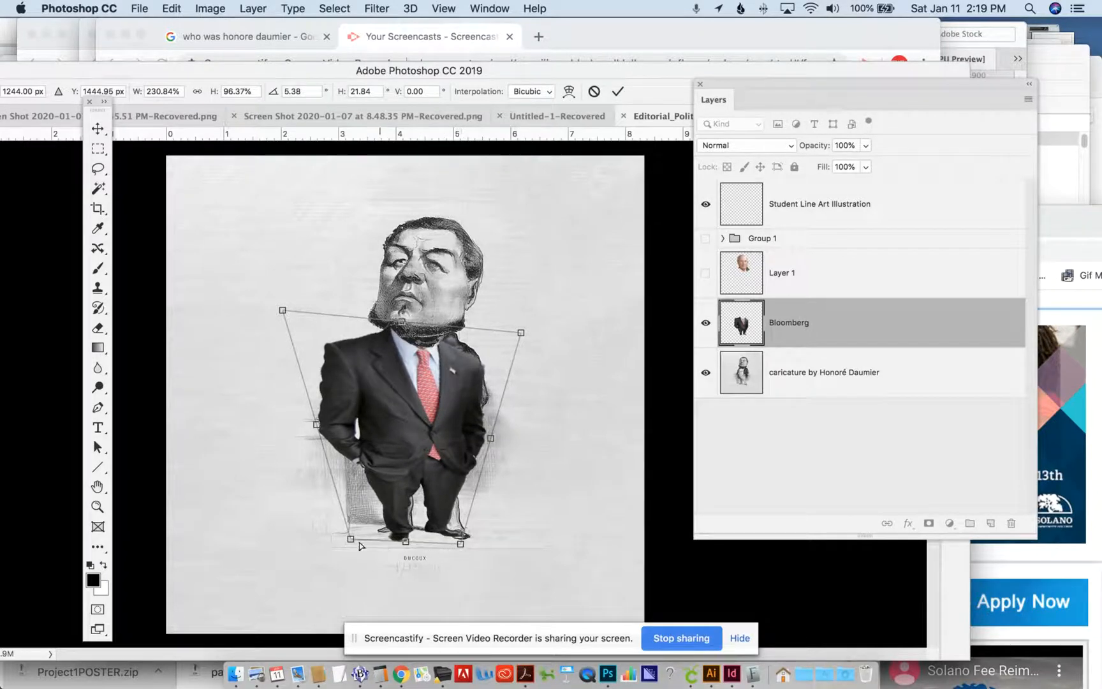
{"action": "left_click_drag", "start_coordinate": [350, 541], "coordinate": [343, 538]}
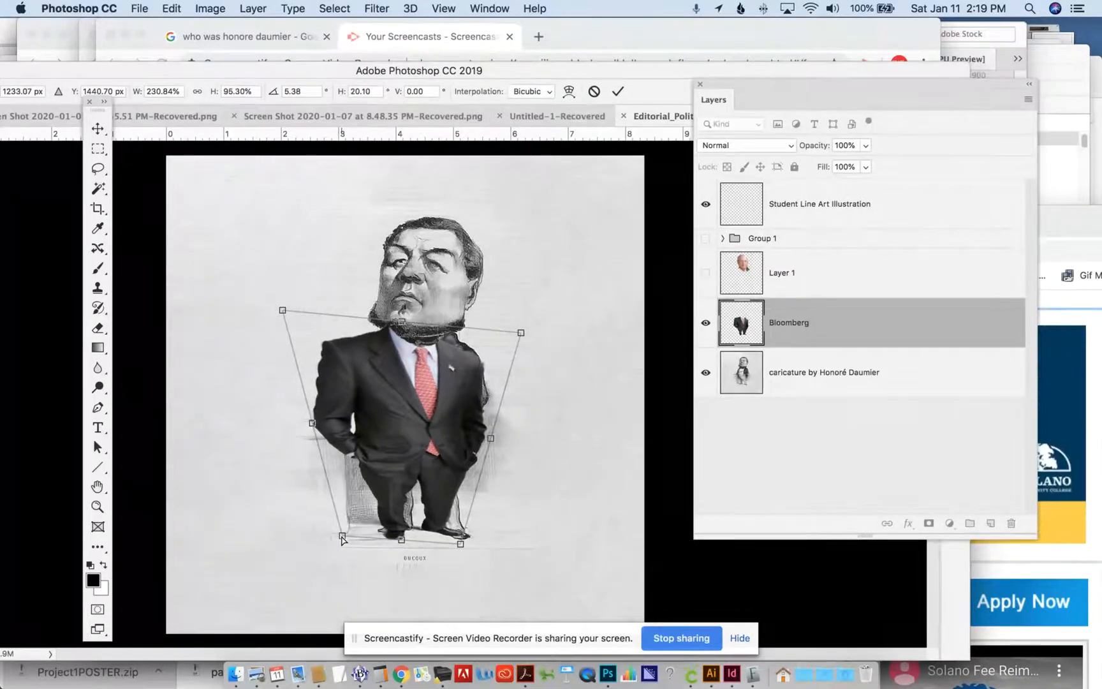
{"action": "key", "text": "Return"}
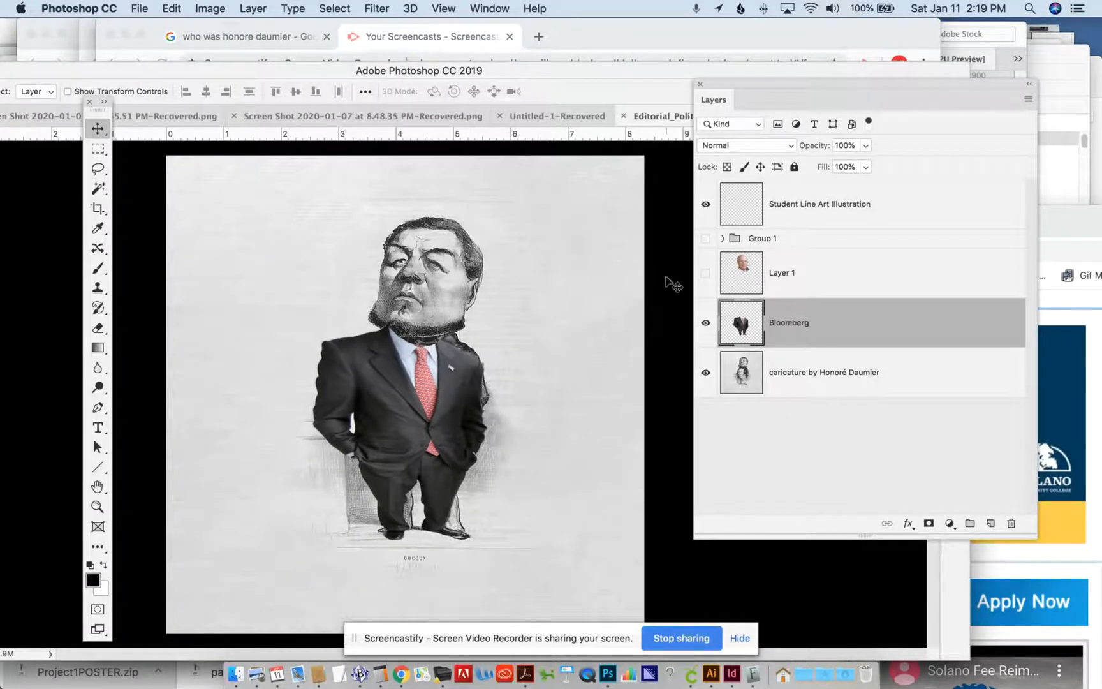
- Show the enlarged head layer, undo the accidental shift of the suit, and make the head layer active
{"action": "left_click", "coordinate": [704, 274]}
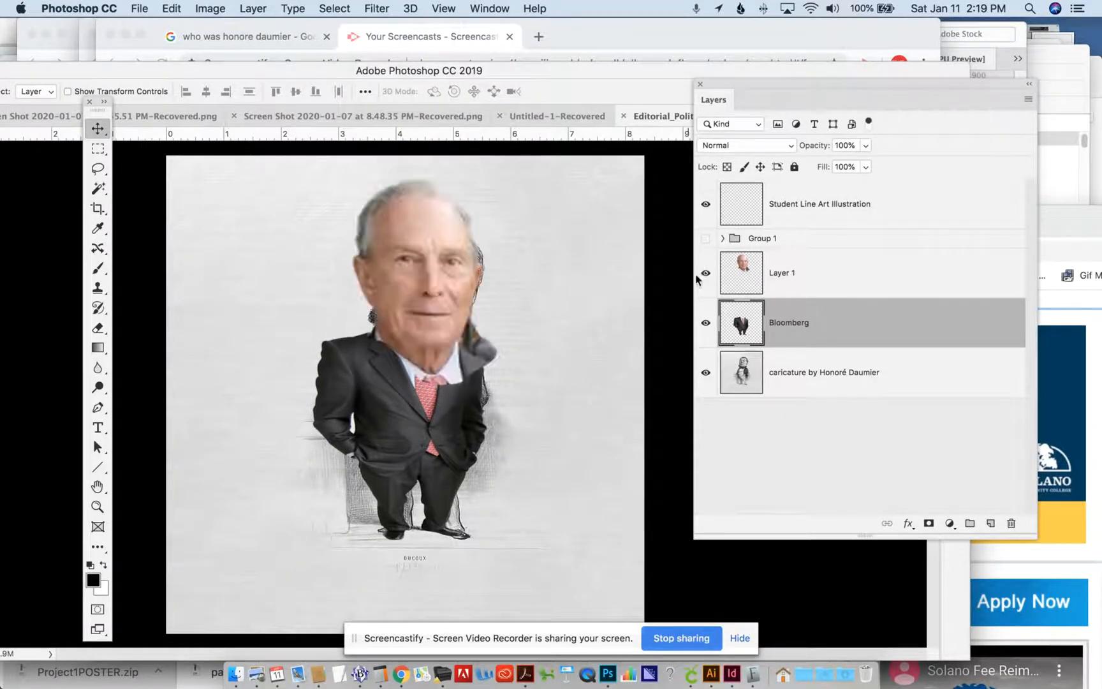
{"action": "left_click_drag", "start_coordinate": [443, 264], "coordinate": [450, 250]}
{"action": "key", "text": "super+z"}
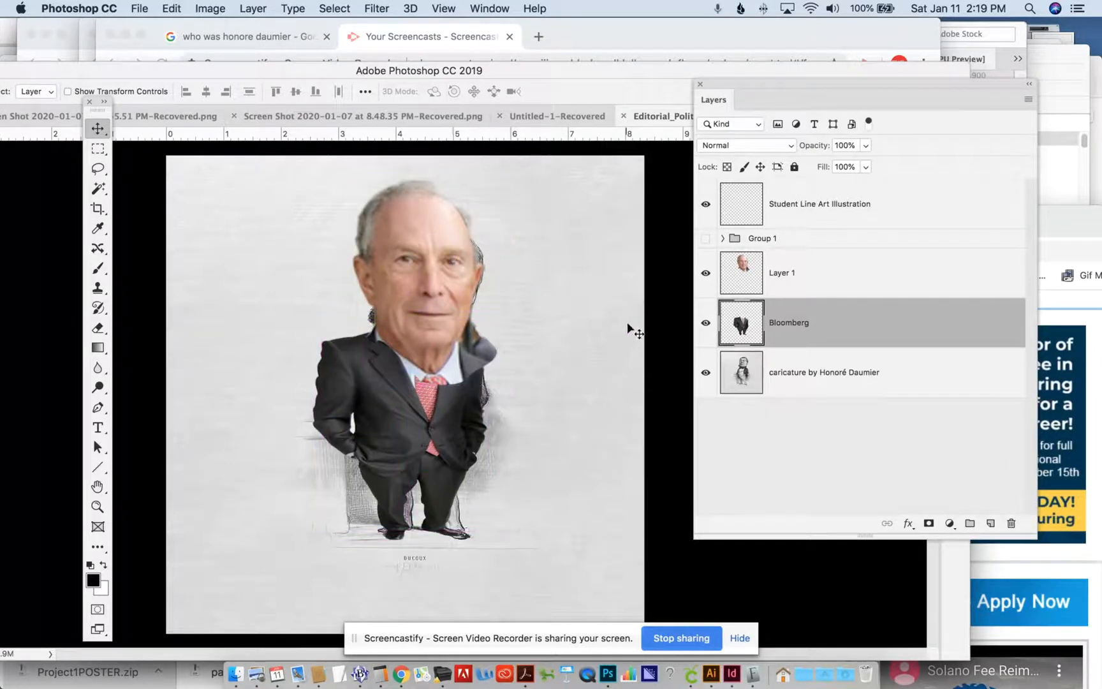
{"action": "left_click", "coordinate": [791, 282]}
{"action": "mouse_move", "coordinate": [422, 260]}
{"action": "left_mouse_down"}
{"action": "mouse_move", "coordinate": [469, 255]}
{"action": "mouse_move", "coordinate": [423, 260]}
{"action": "left_mouse_up"}
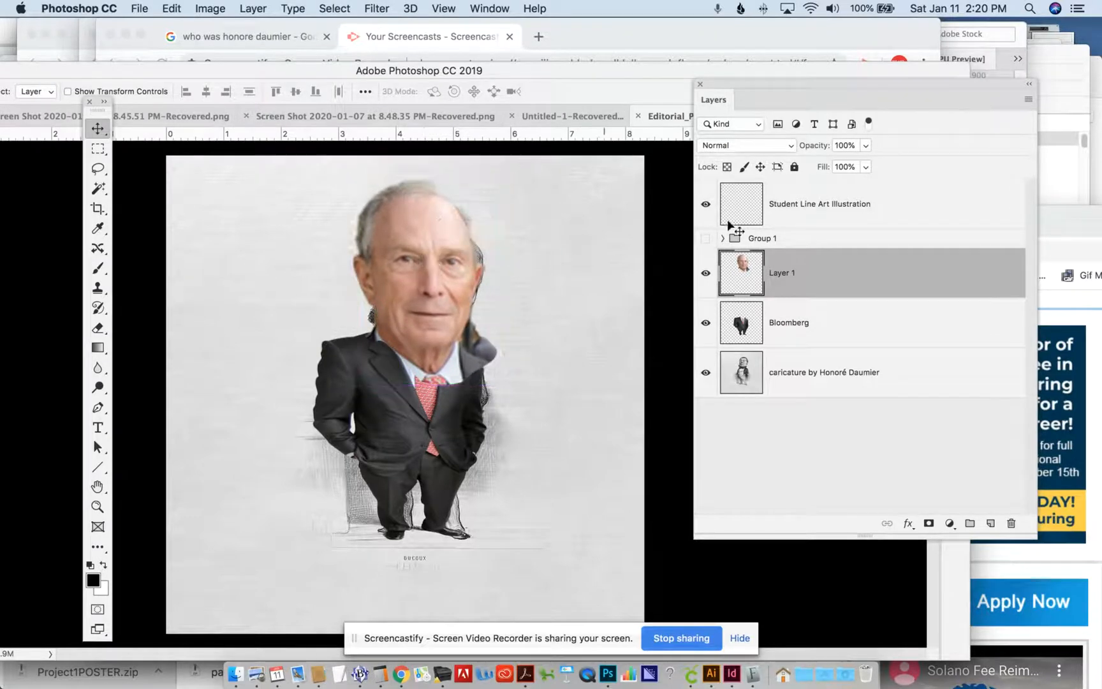
- Lower the head layer's opacity to compare it with the caricature's face, then restore it to 100%
{"action": "left_click", "coordinate": [865, 146]}
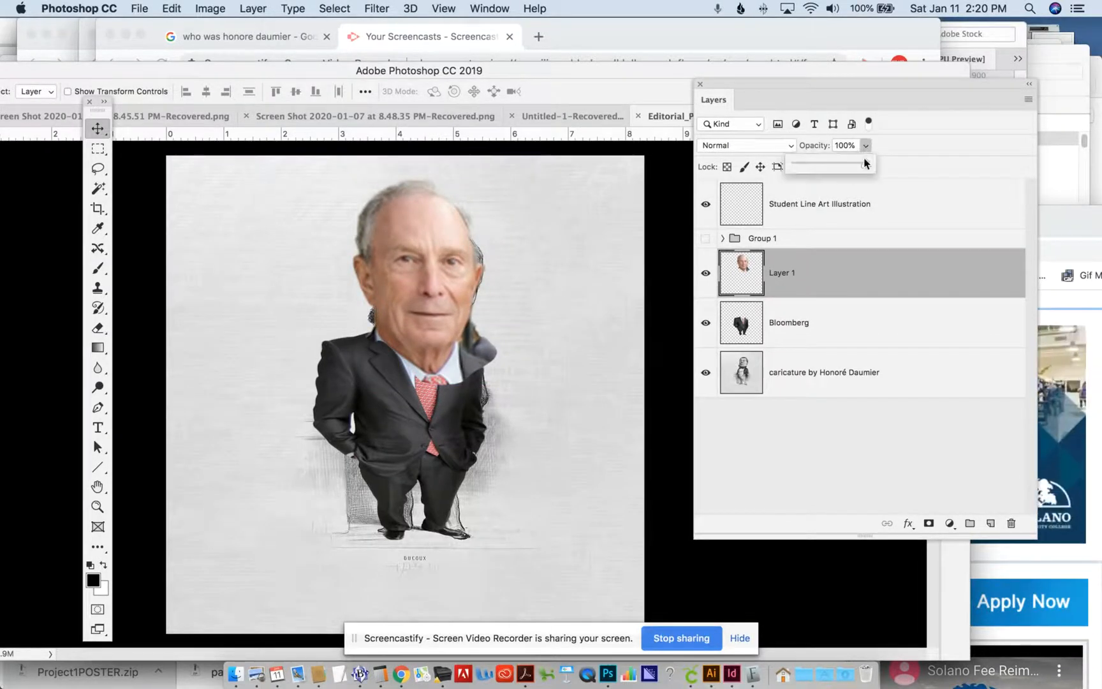
{"action": "left_click_drag", "start_coordinate": [864, 165], "coordinate": [847, 163]}
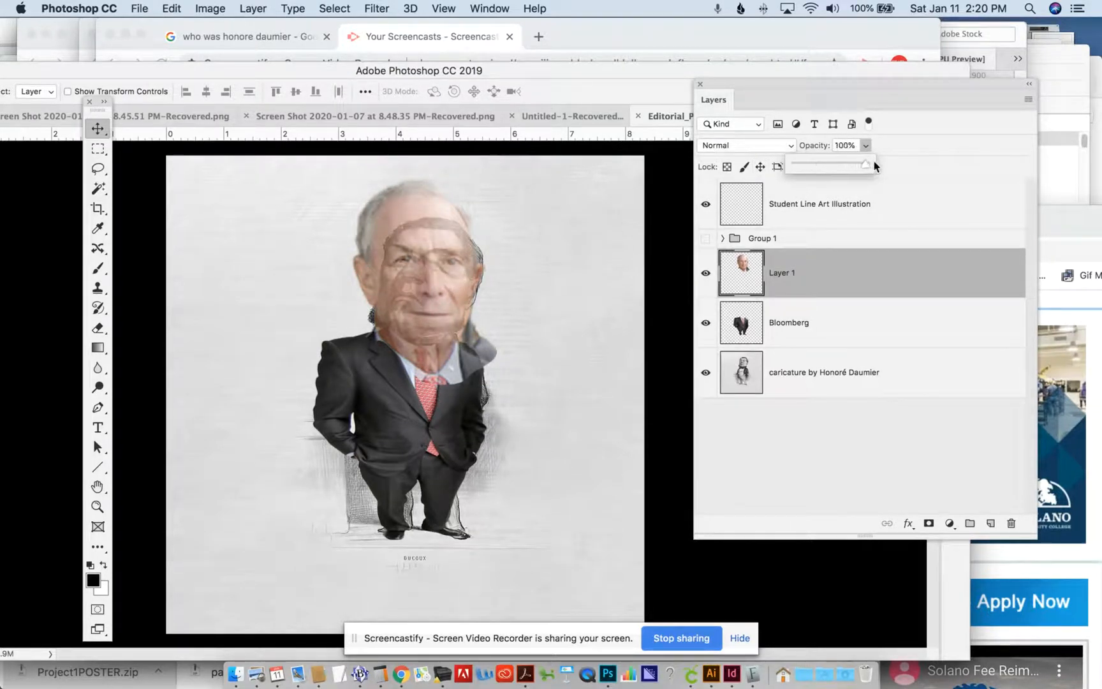
{"action": "left_click", "coordinate": [415, 223]}
{"action": "left_click", "coordinate": [415, 223]}
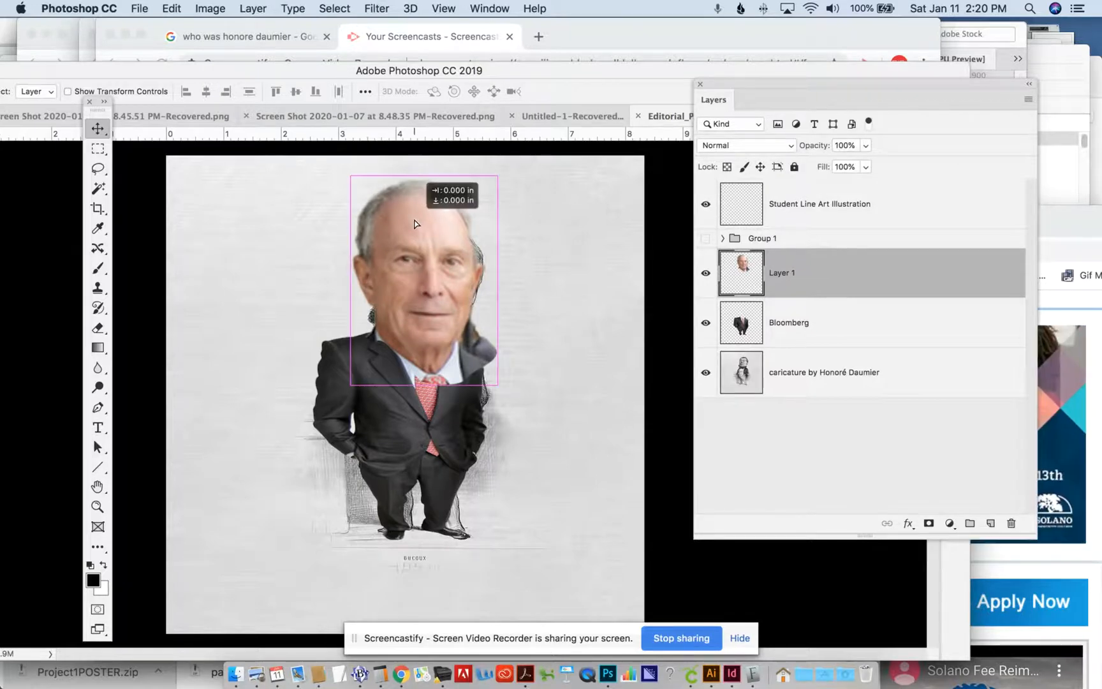
- Move the head layer beneath the Bloomberg suit layer and shift the head slightly upward so the neck sits behind the collar
{"action": "left_click", "coordinate": [734, 433]}
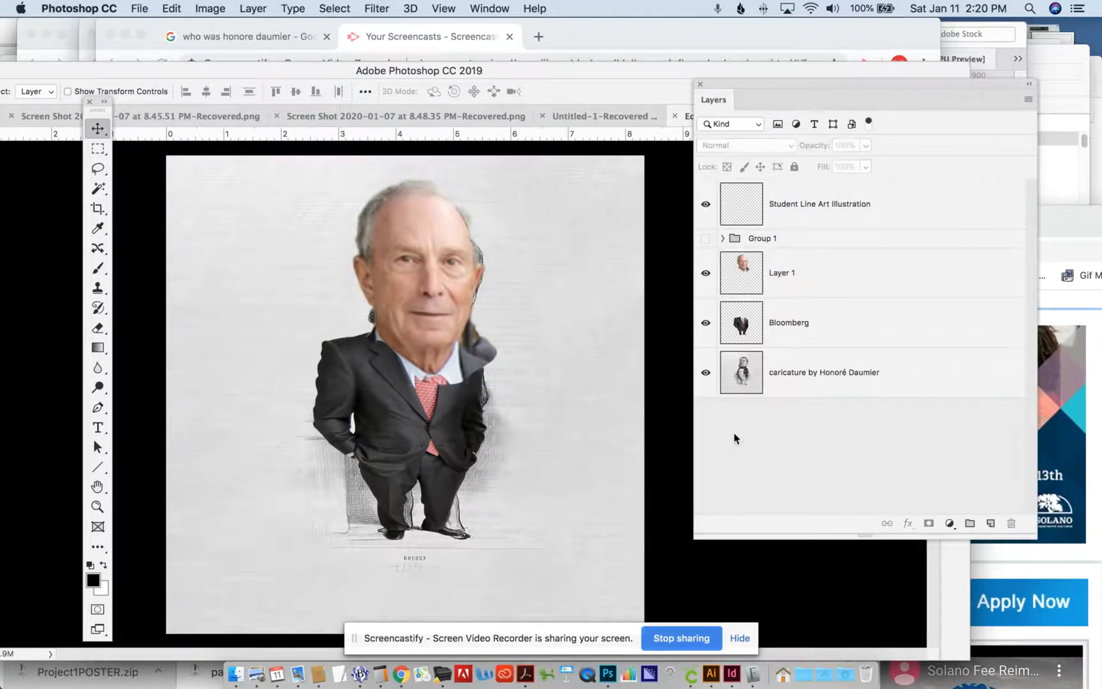
{"action": "left_click_drag", "start_coordinate": [784, 272], "coordinate": [792, 341]}
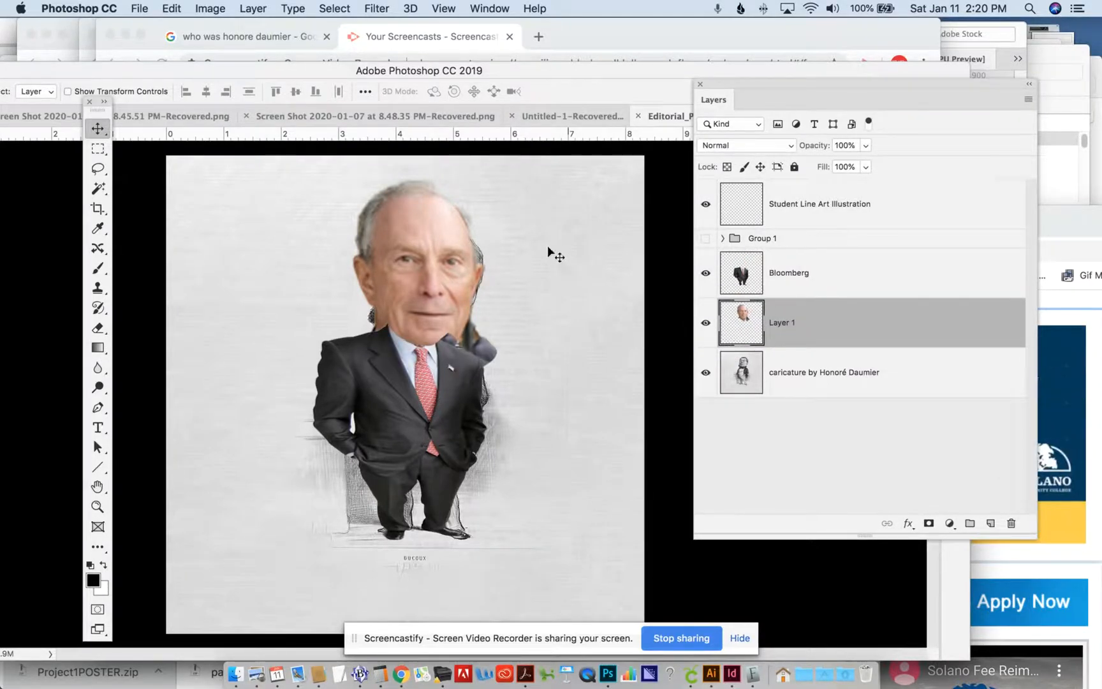
{"action": "left_click_drag", "start_coordinate": [449, 252], "coordinate": [444, 244]}
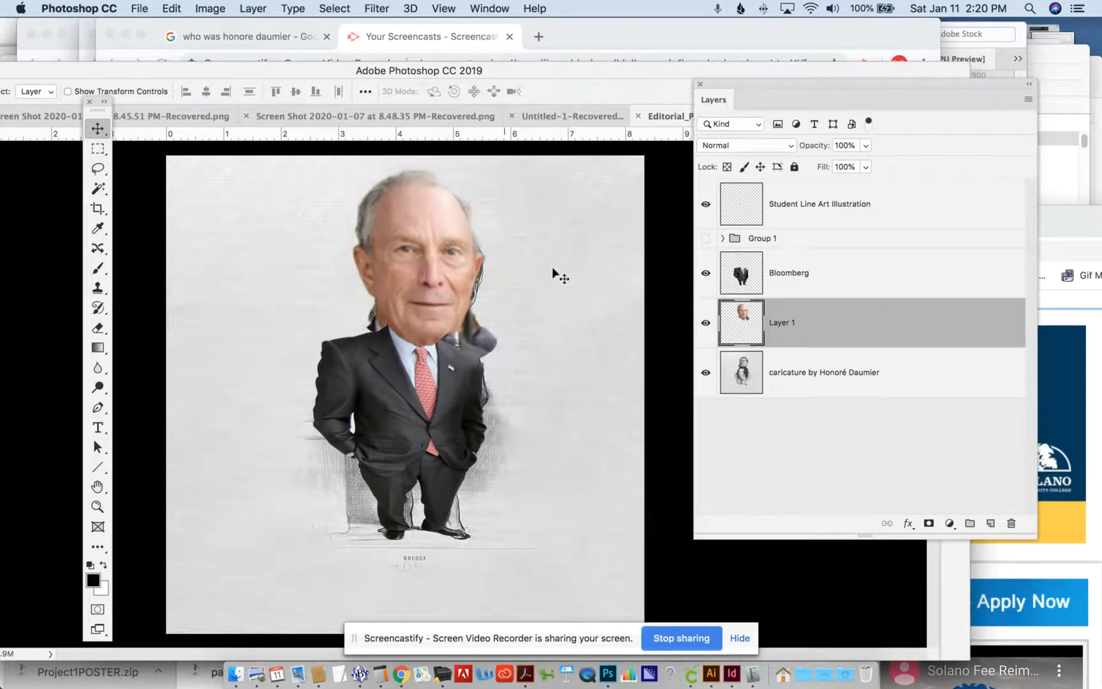
- Erase the leftover jacket shoulder beside the jaw and neck on the head layer
{"action": "left_click", "coordinate": [98, 327]}
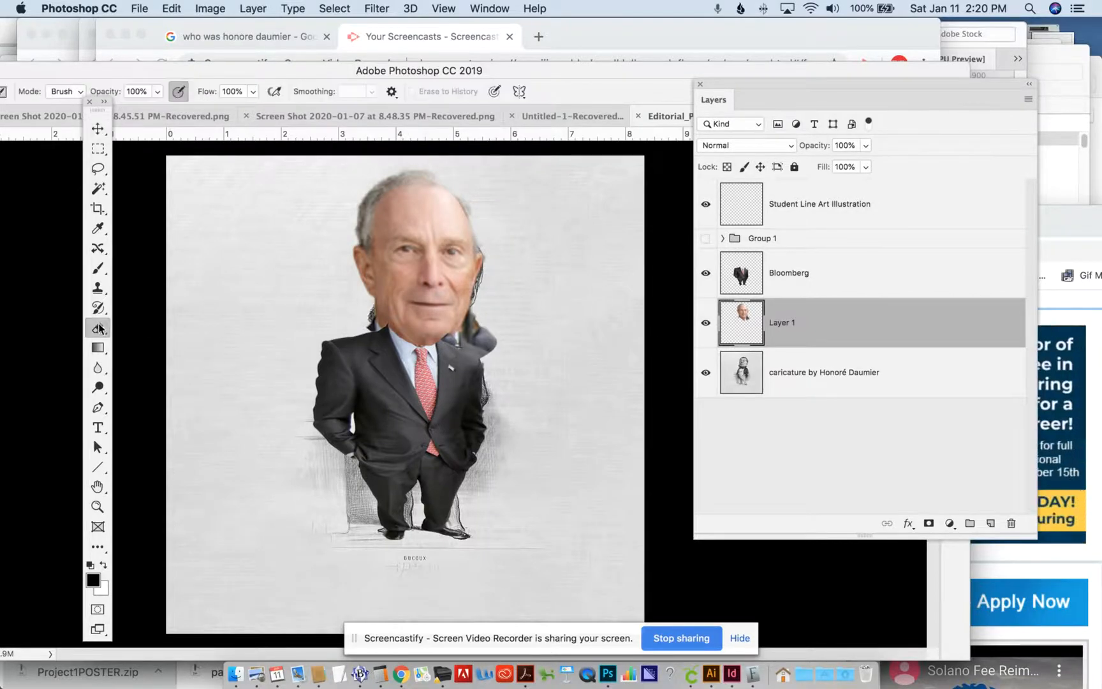
{"action": "mouse_move", "coordinate": [478, 321]}
{"action": "left_mouse_down"}
{"action": "mouse_move", "coordinate": [487, 347]}
{"action": "mouse_move", "coordinate": [464, 335]}
{"action": "left_mouse_up"}
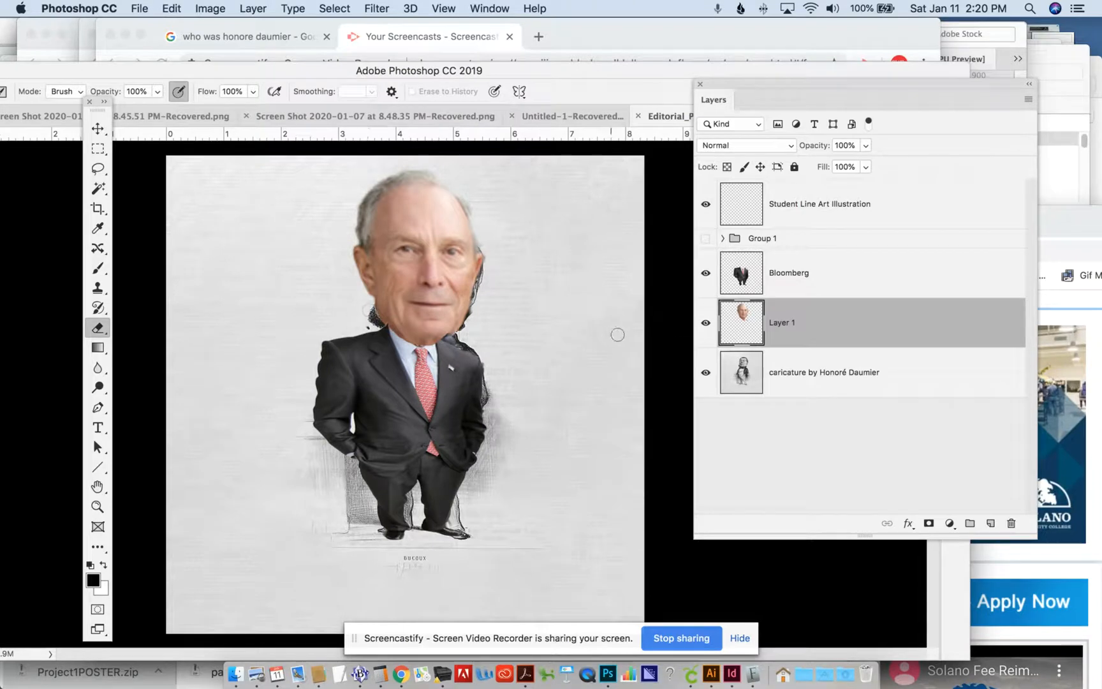
- Hide the Honoré Daumier caricature layer and ready the Brush tool on the Student Line Art Illustration layer
{"action": "left_click", "coordinate": [705, 372]}
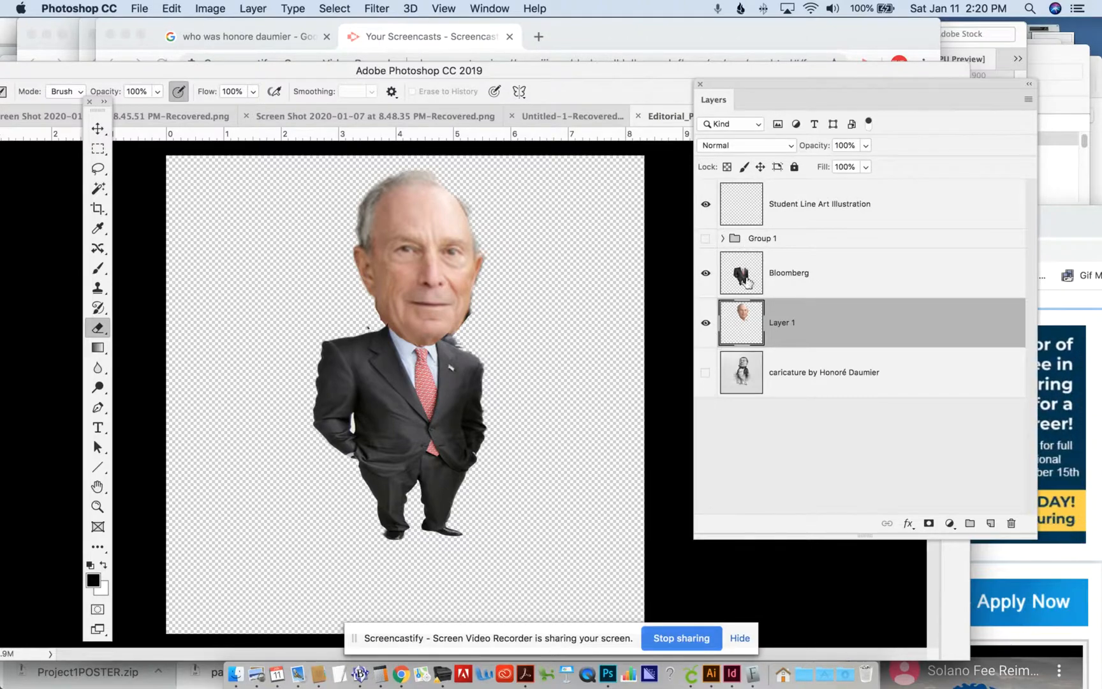
{"action": "left_click", "coordinate": [759, 202]}
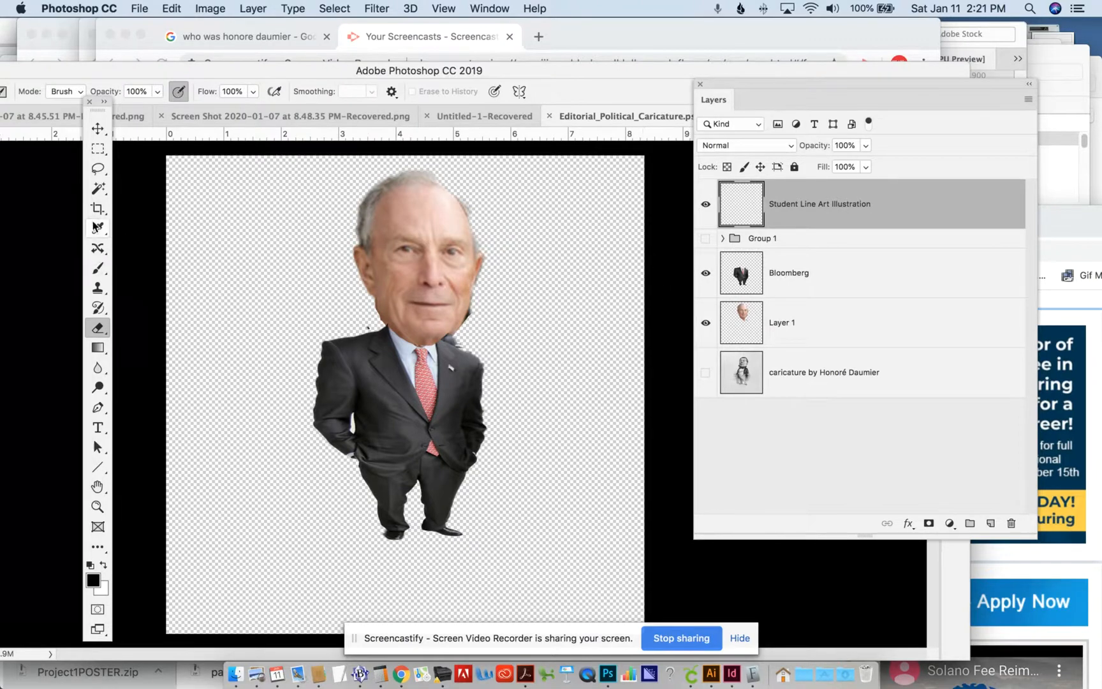
{"action": "key", "text": "b"}
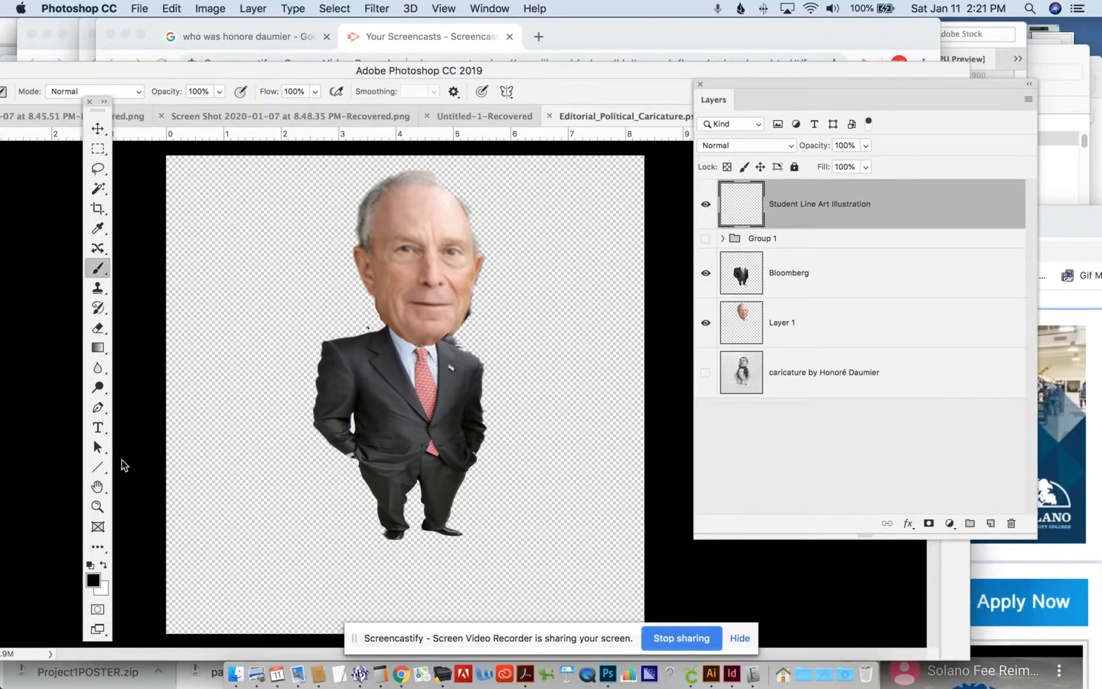